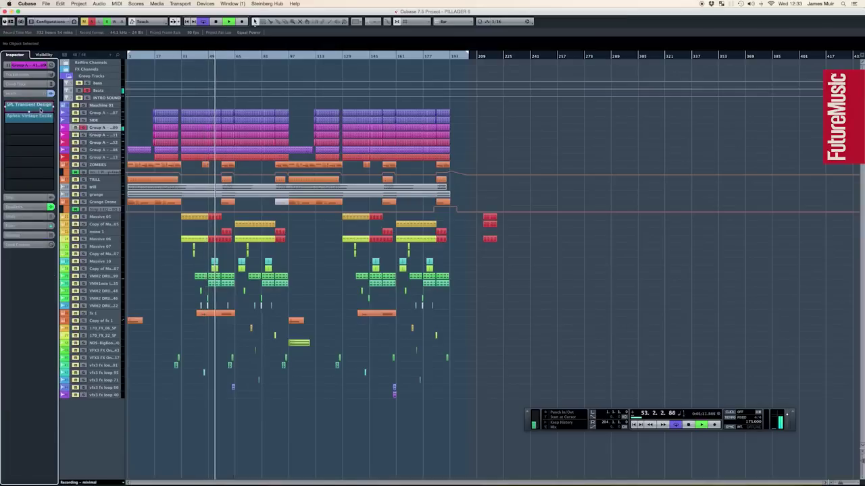
Open the SPL Transient Designer insert on Group A - A1 - 109 and set the loop range to the selected Massive parts from bar 33 to 49.
left_click(40, 108)
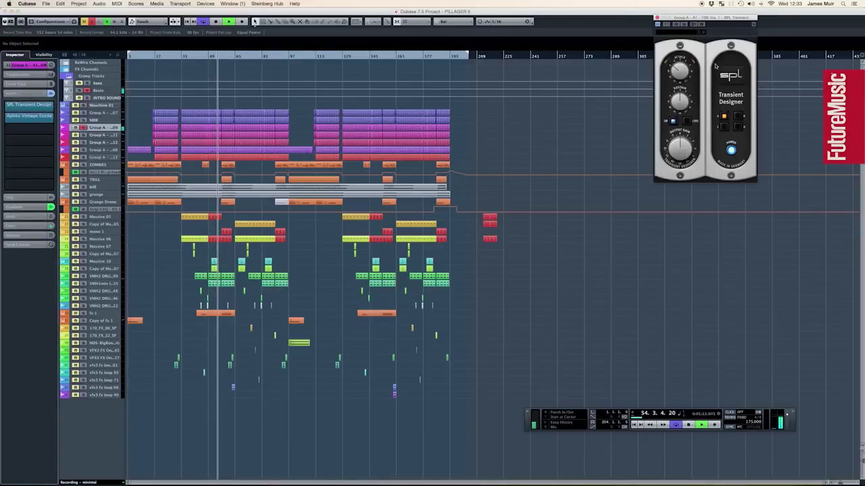
left_click_drag(727, 23, 477, 98)
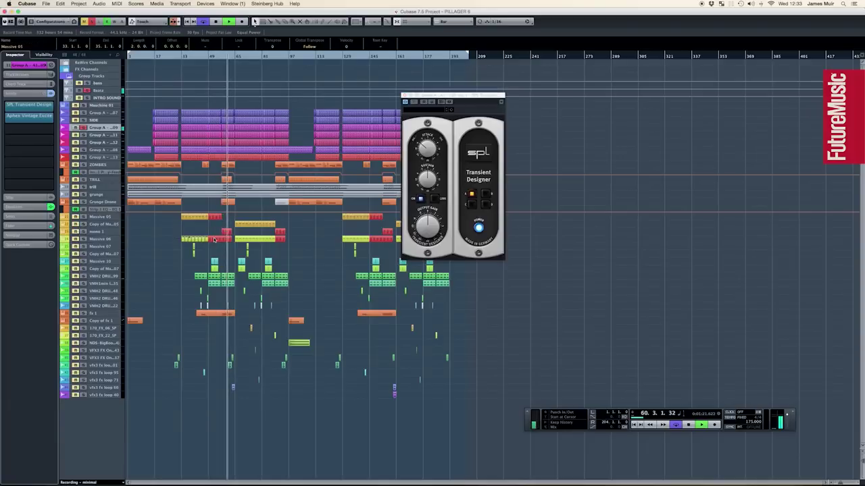
key("p")
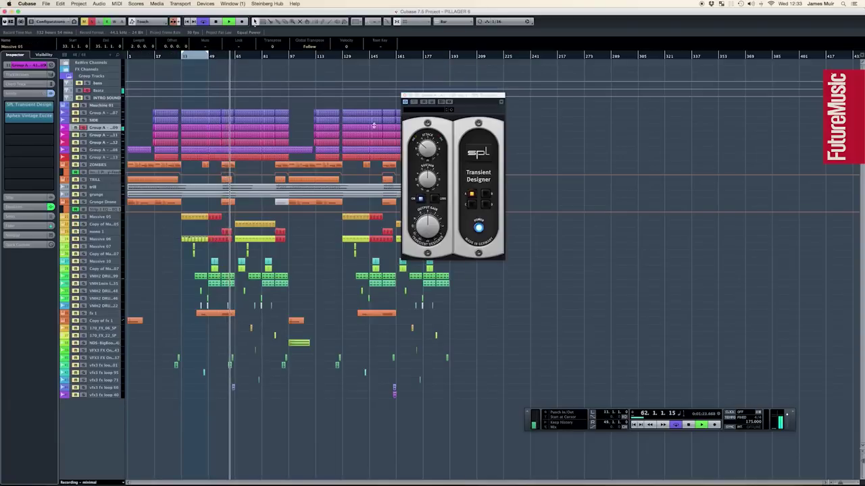
Compare the looped drum track with the SPL Transient Designer and the Aphex Vintage Exciter bypassed and active.
left_click(415, 104)
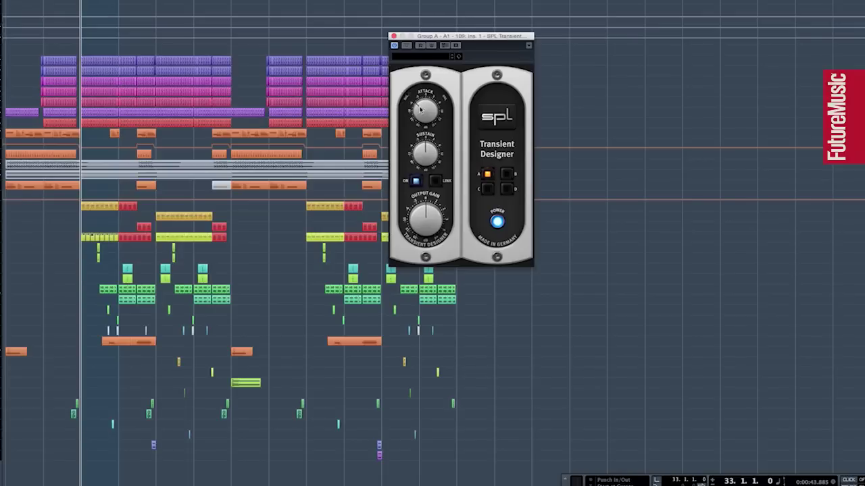
key("space")
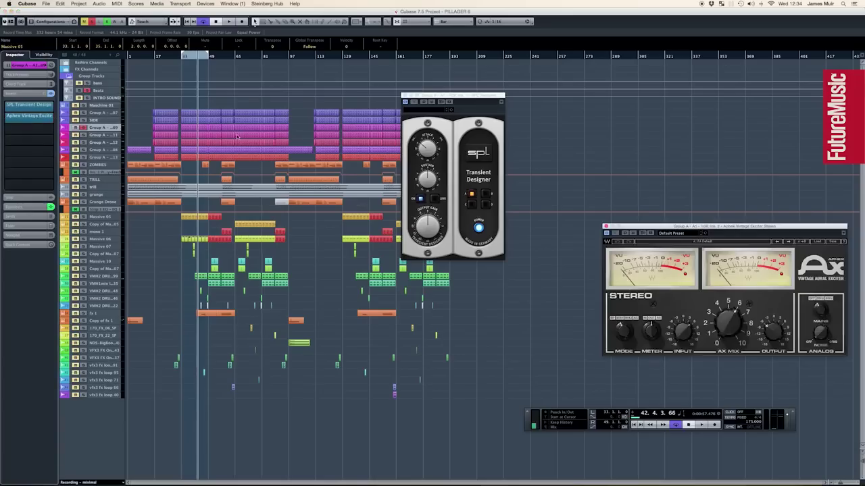
left_click_drag(722, 231, 280, 194)
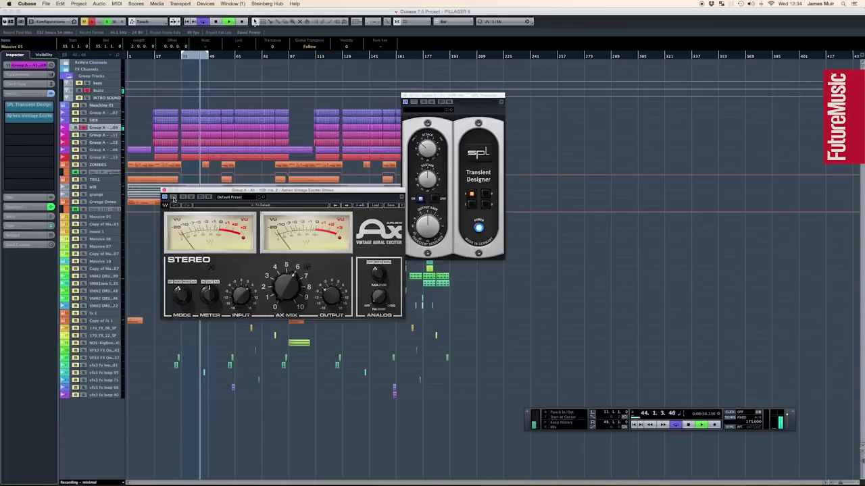
left_click(174, 197)
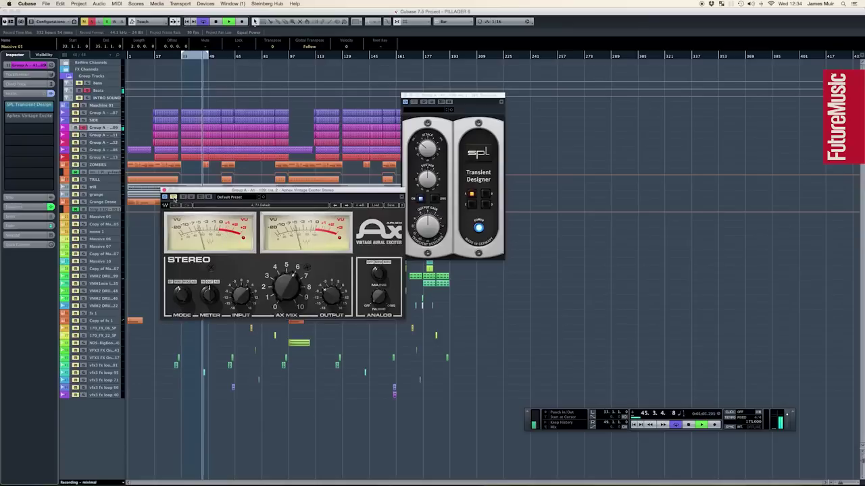
left_click(174, 198)
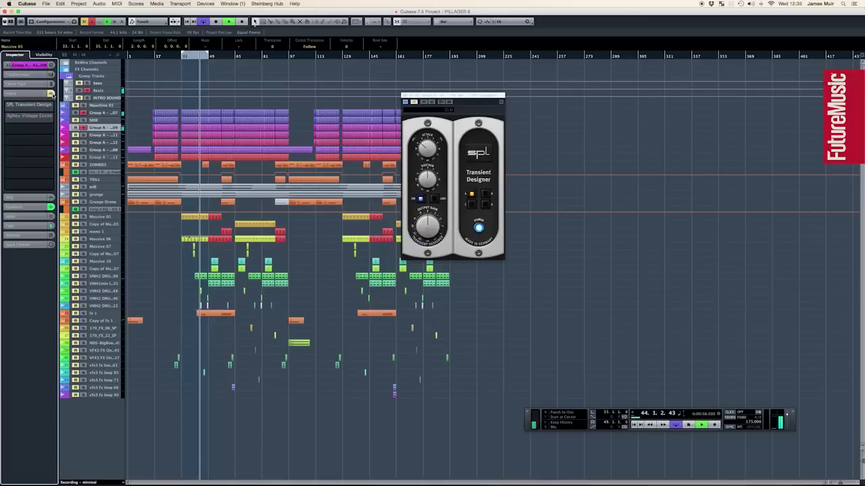
Toggle the bypass of all inserts on Group A - A1 - 109 to compare the dry and processed sound.
left_click(52, 94)
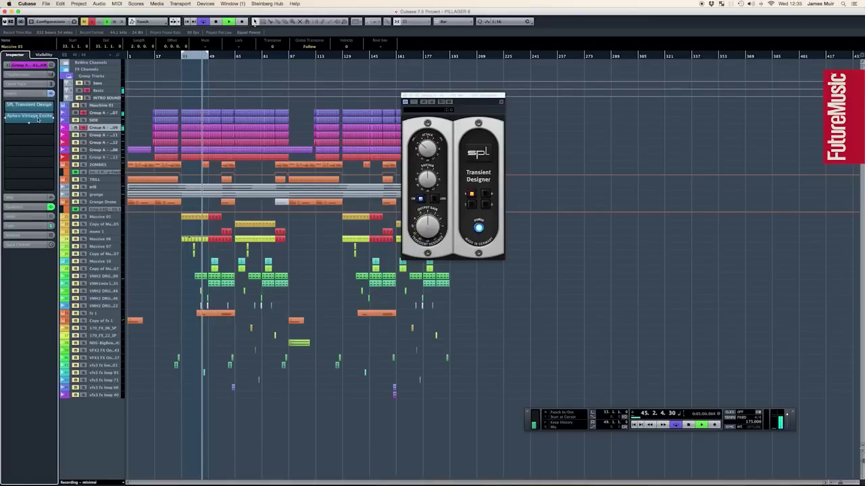
left_click(37, 117)
left_click(51, 94)
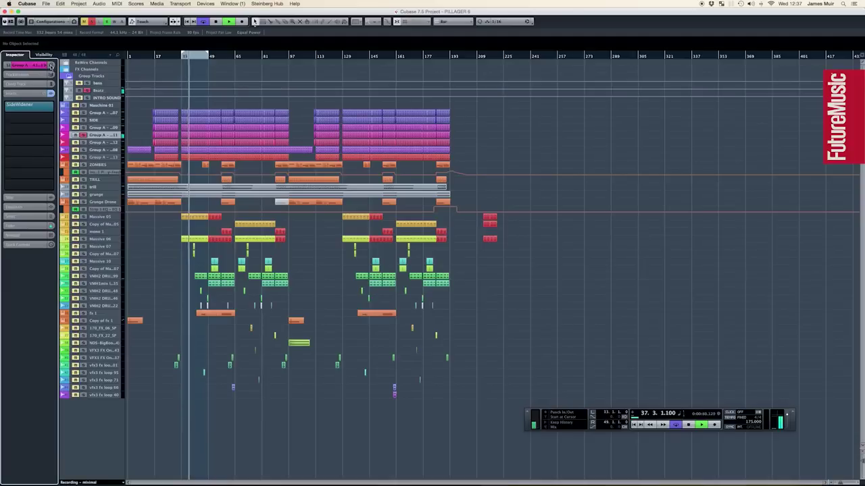
Open the channel settings of Group A - A1 - 111 and compare its sound with the SideWidener insert bypassed and active.
left_click(51, 66)
left_click_drag(386, 99, 225, 106)
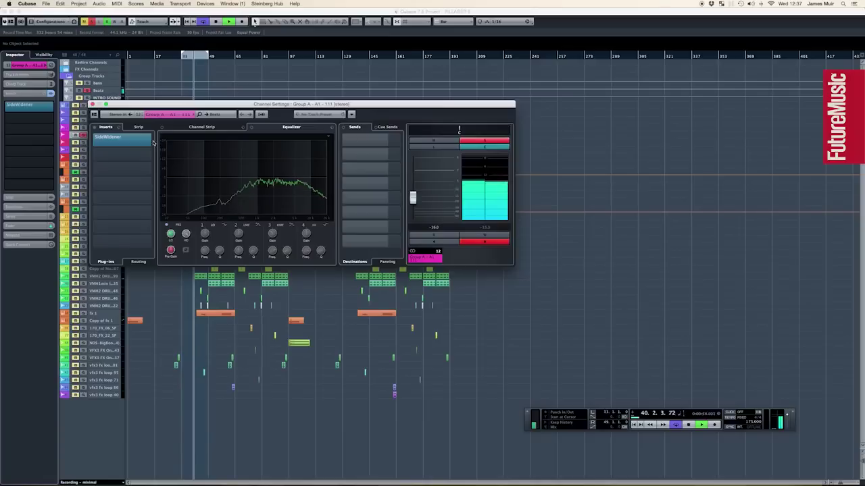
left_click(93, 128)
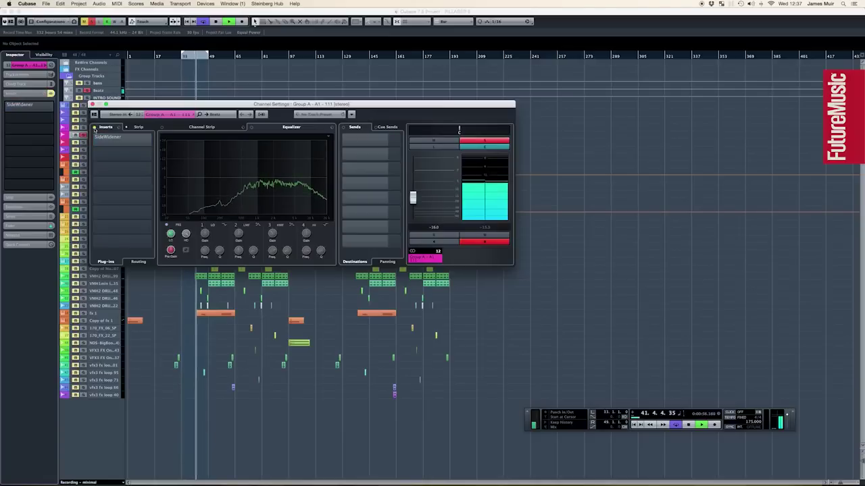
left_click(95, 128)
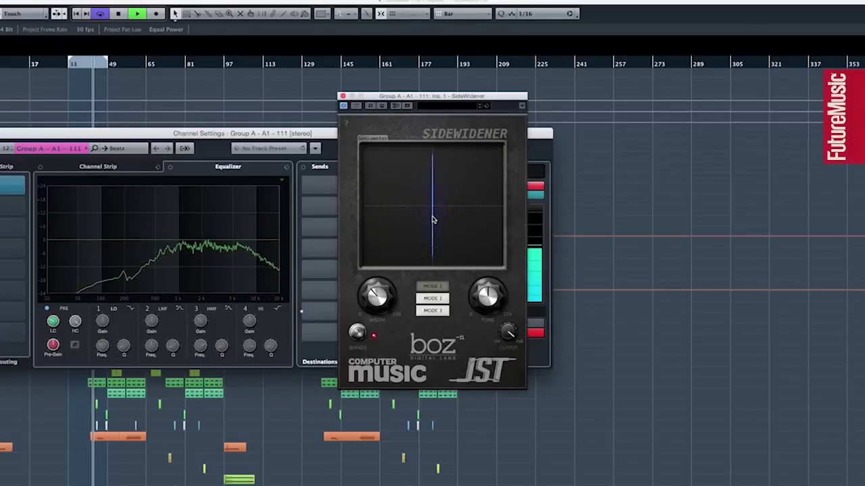
left_click(357, 333)
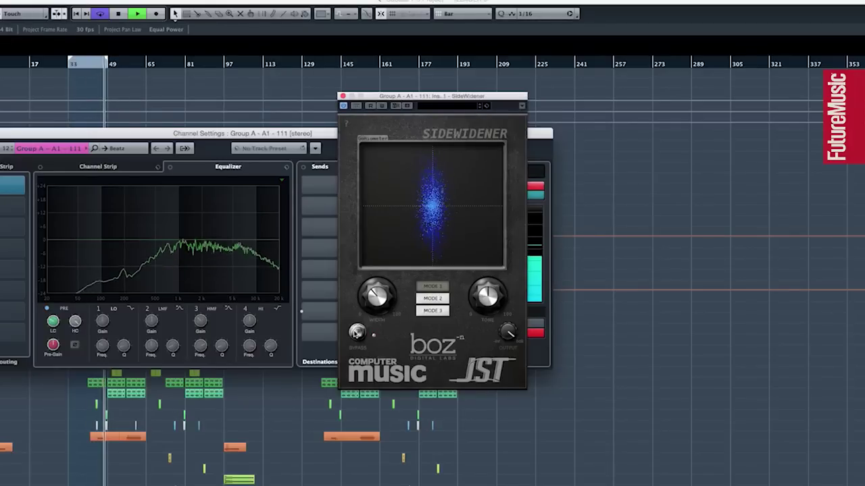
left_click(342, 97)
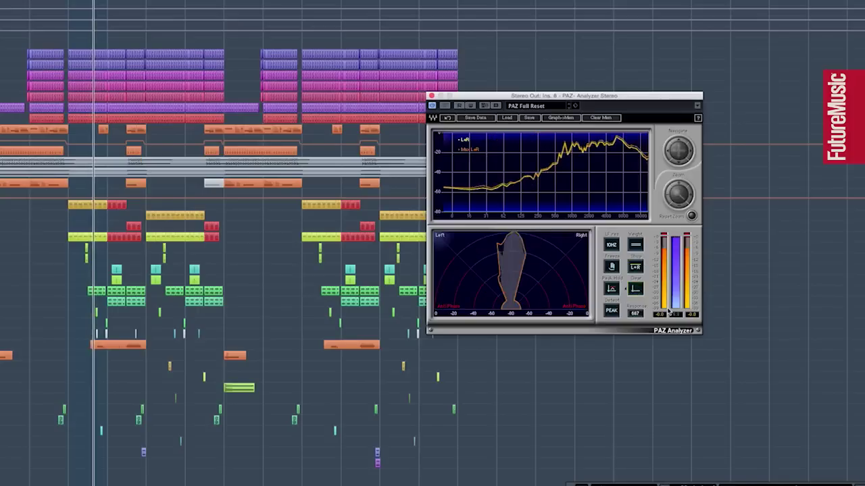
Set the PAZ Analyzer on the stereo output to show left and right separately, with a response of 5000.
left_click(637, 268)
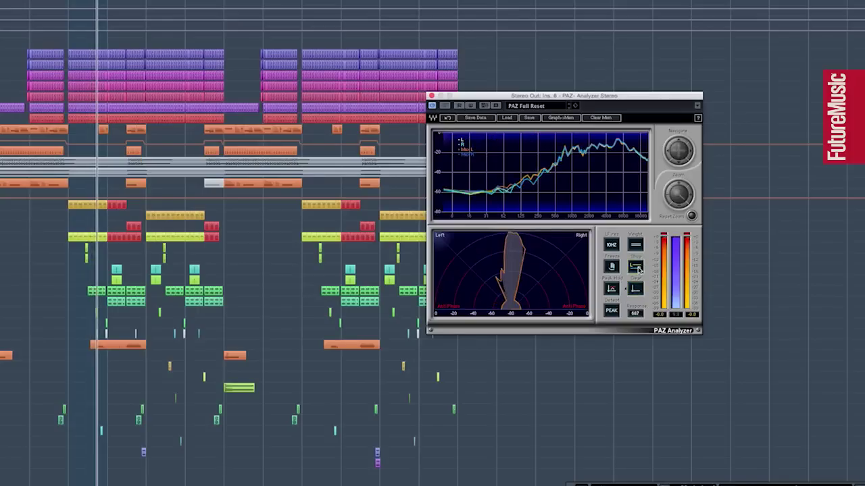
left_click_drag(636, 314, 635, 270)
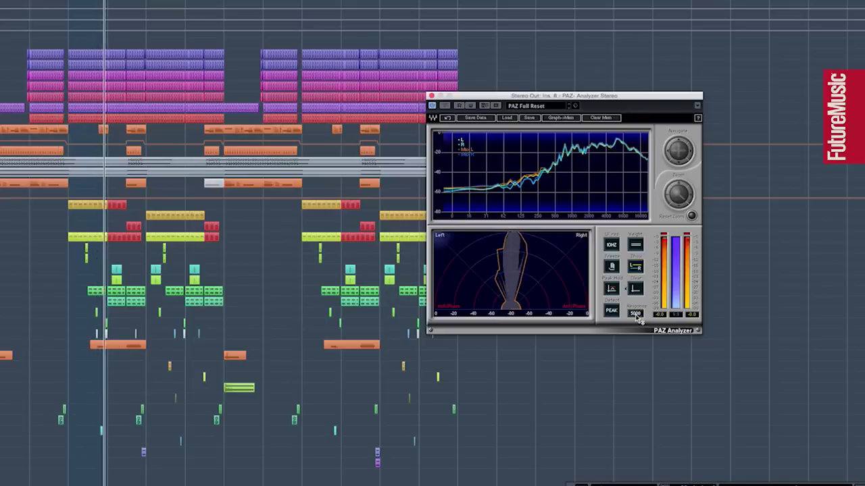
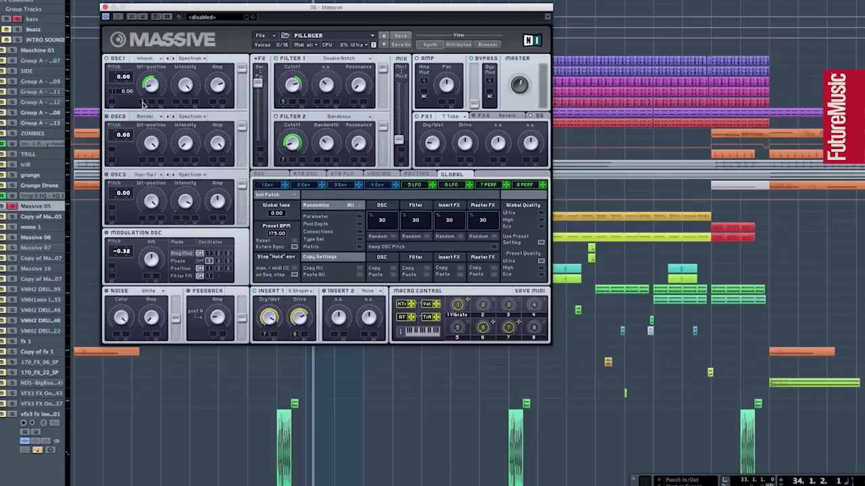
Show Massive's 7 Perf modulator and examine its assignment to the Wt-position of OSC1.
left_click(489, 185)
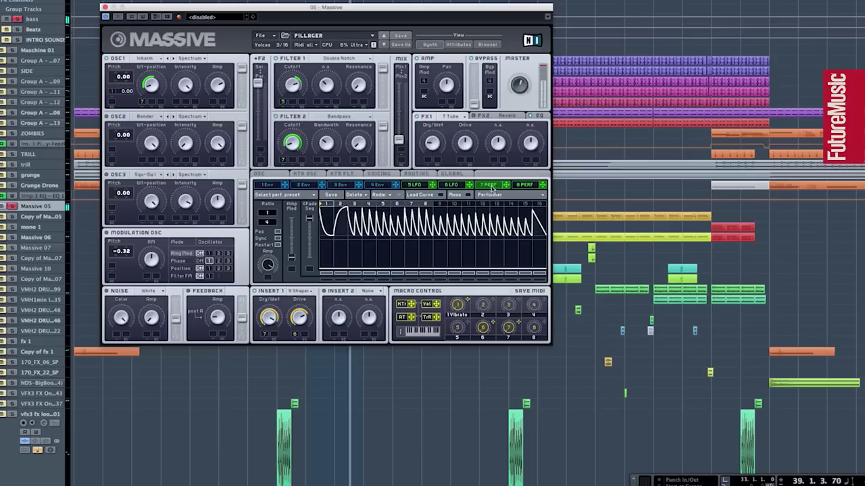
left_click(142, 101)
left_click(148, 110)
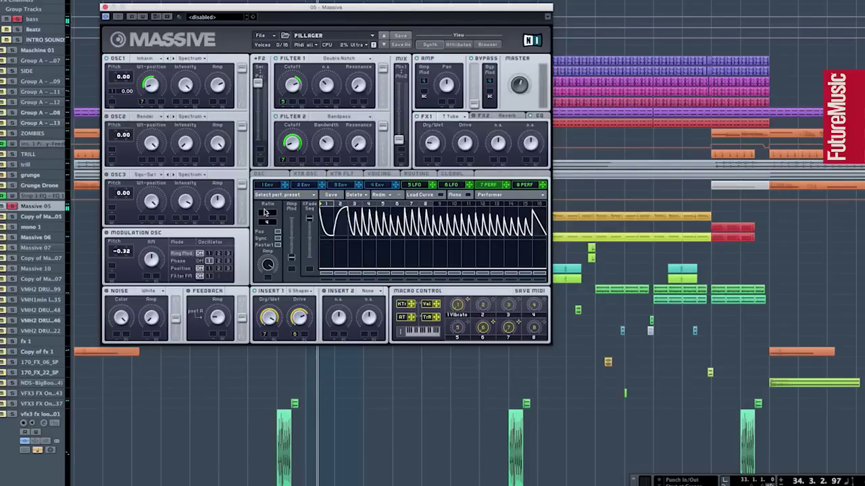
Try a ratio of 1/8 for the 7 Perf modulator and set it back to 1/4.
left_click_drag(268, 218, 273, 221)
left_click_drag(270, 225, 273, 225)
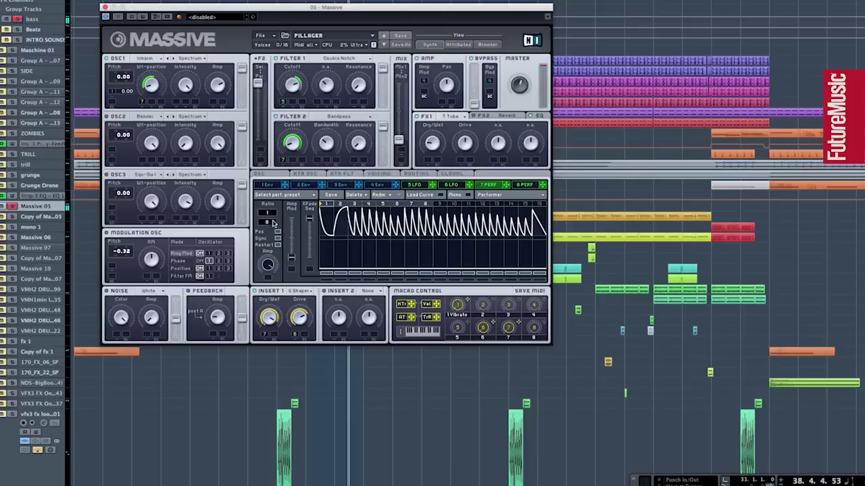
left_click_drag(272, 223, 273, 224)
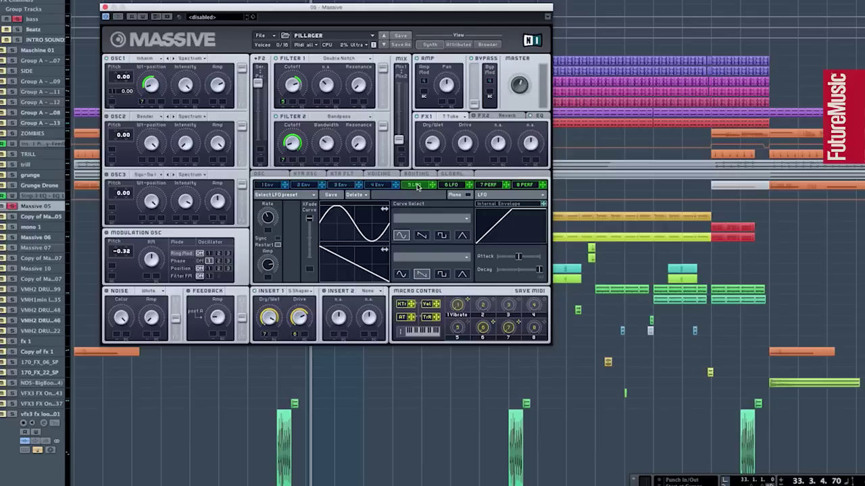
Examine the 5 LFO and 7 Perf modulators in Massive and switch between the A/B settings during playback.
left_click(489, 185)
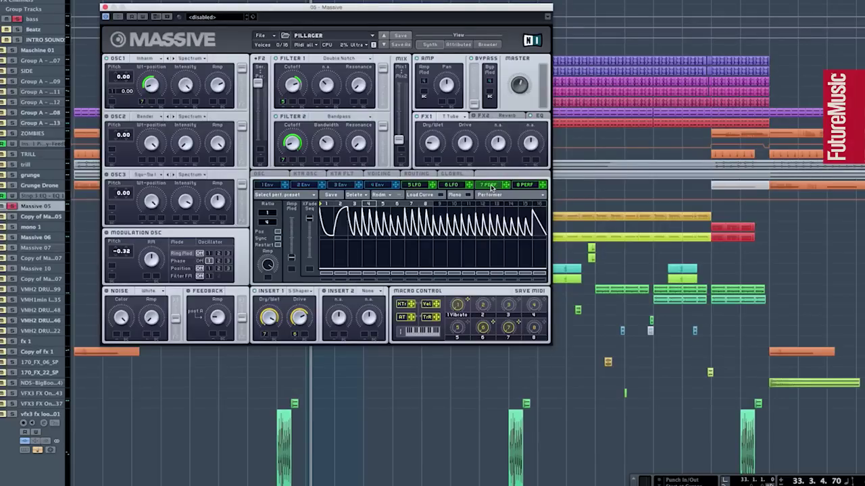
left_click(414, 186)
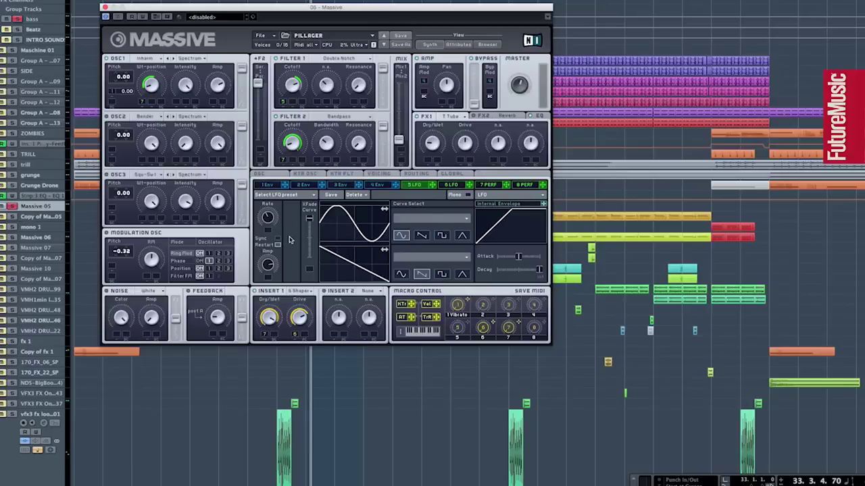
key("space")
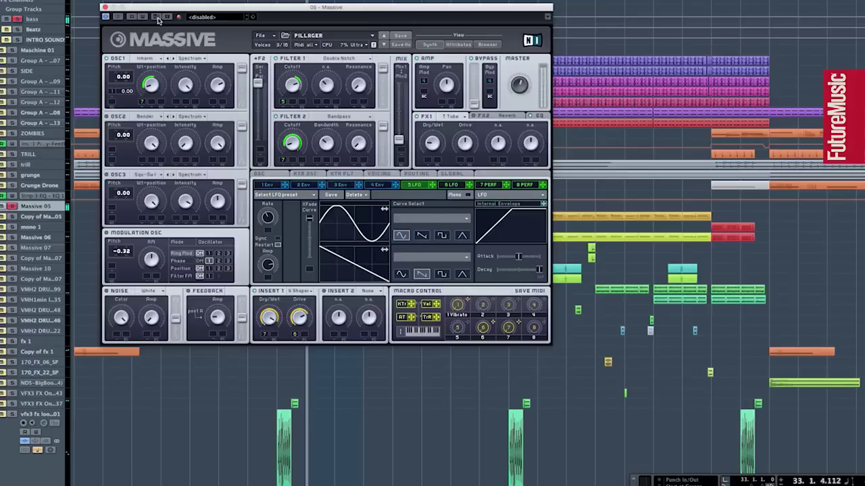
left_click(157, 17)
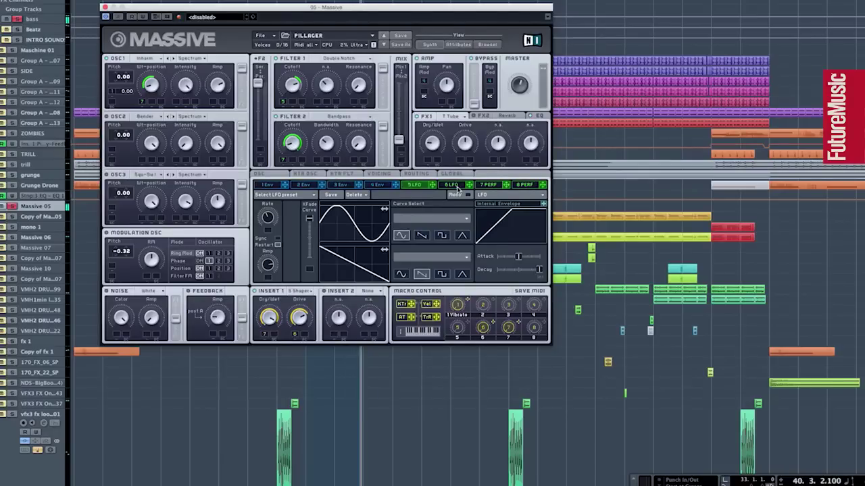
left_click(490, 186)
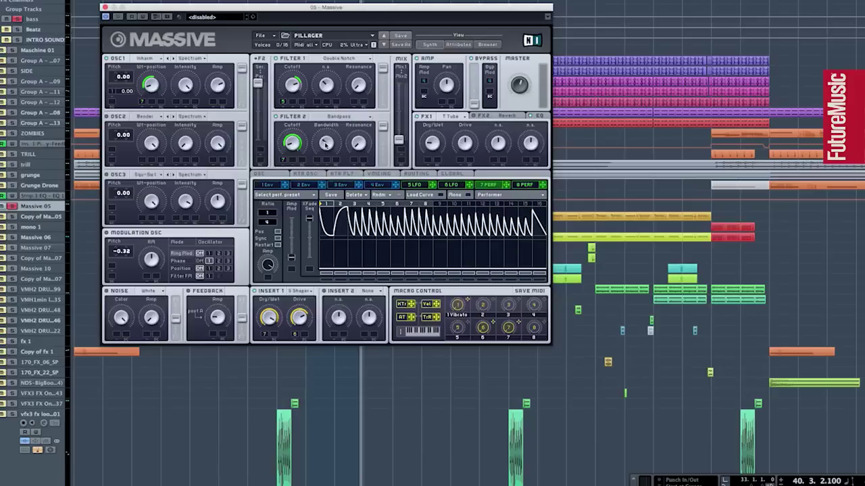
Copy Massive's A setting to B and switch to the other setting.
left_click(155, 20)
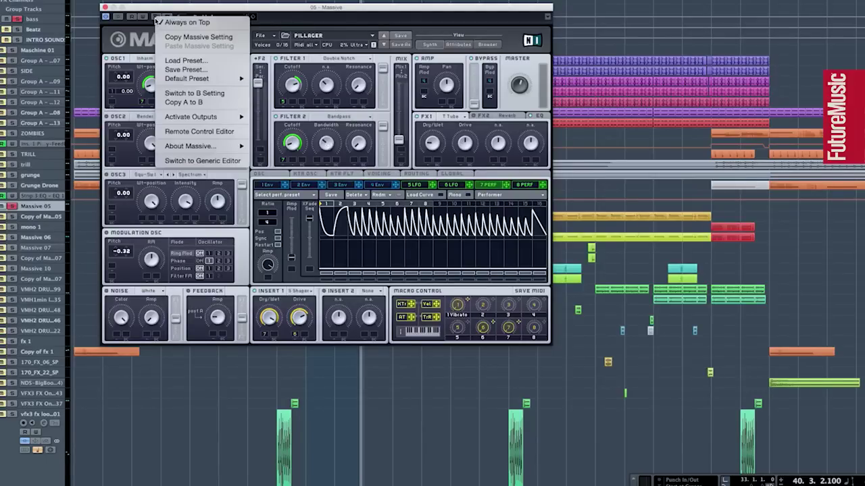
left_click(189, 103)
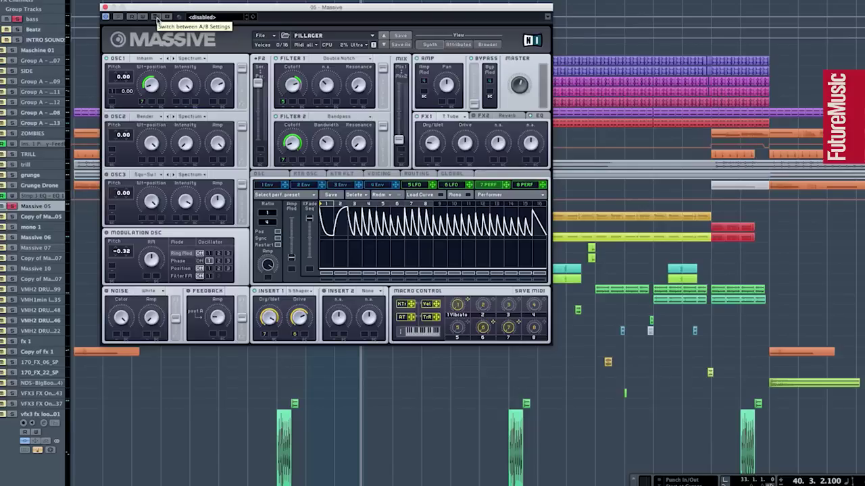
left_click(157, 20)
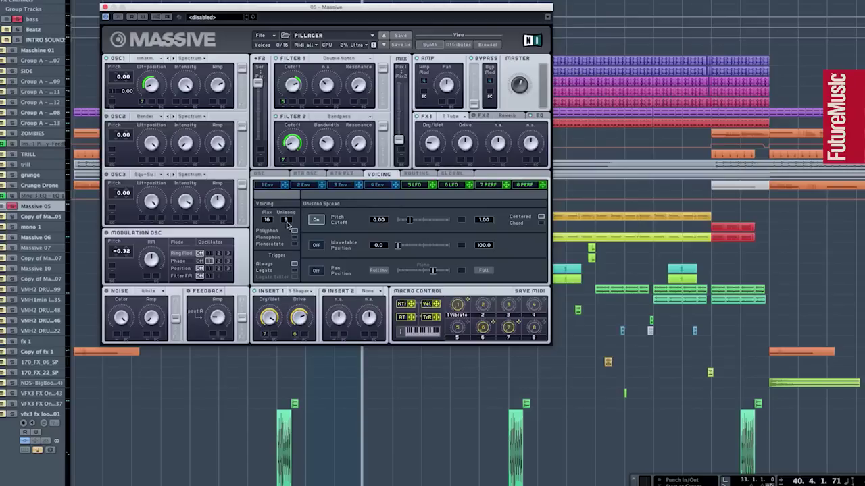
Set Massive's unison voices to 1 and compare the sound with the other A/B setting during playback.
left_click_drag(290, 221, 289, 228)
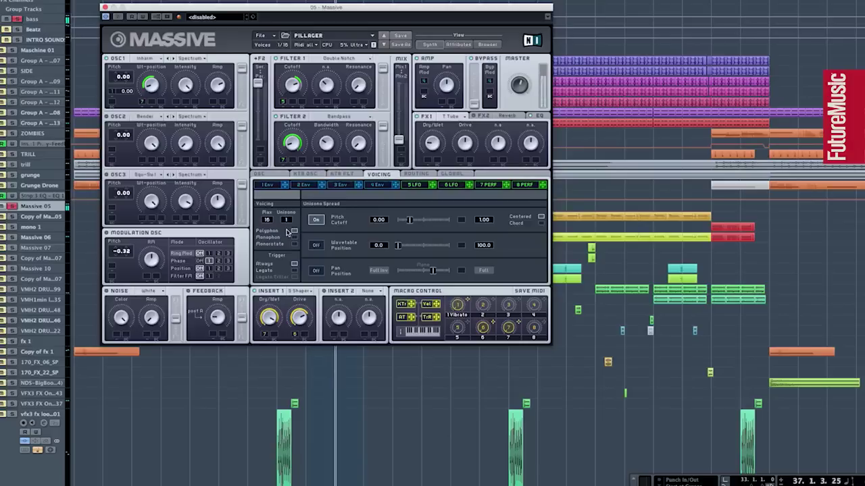
left_click(156, 18)
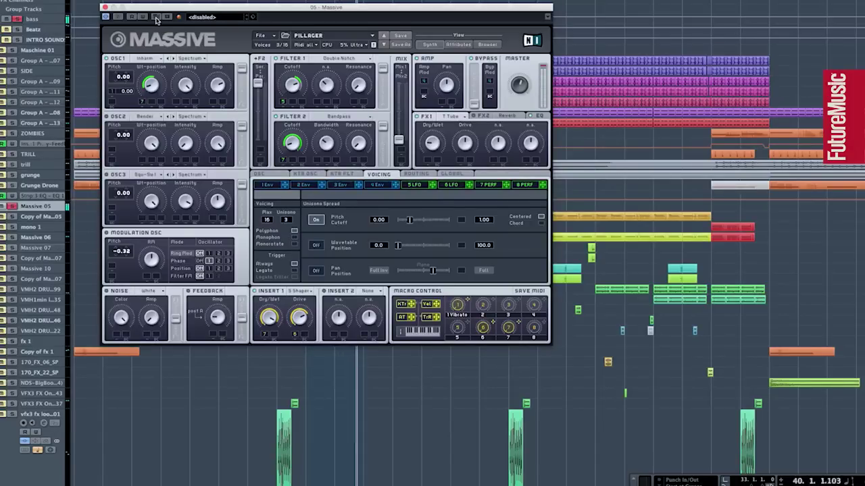
left_click(156, 18)
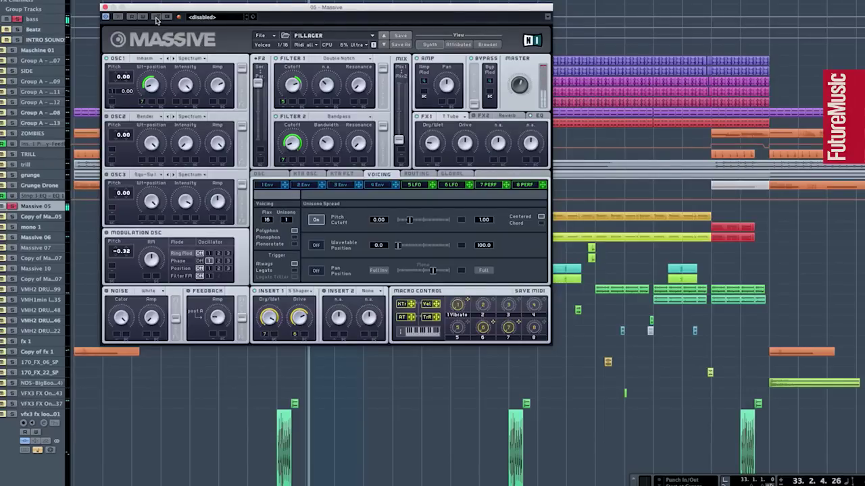
Set the unison voices to 3 and turn off the Pitch Cutoff unison spread.
left_click_drag(288, 221, 291, 217)
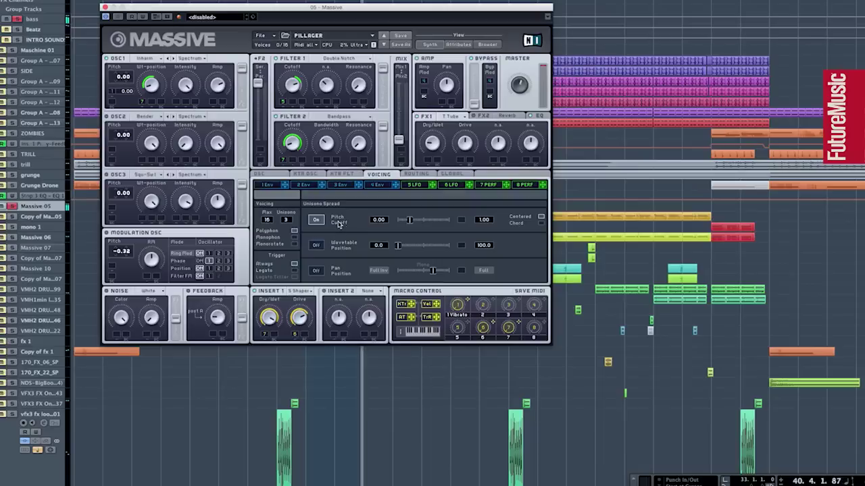
left_click(316, 220)
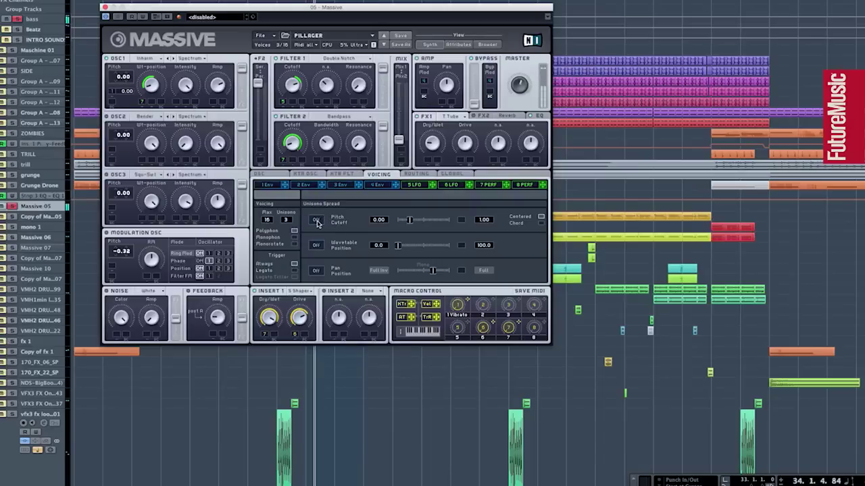
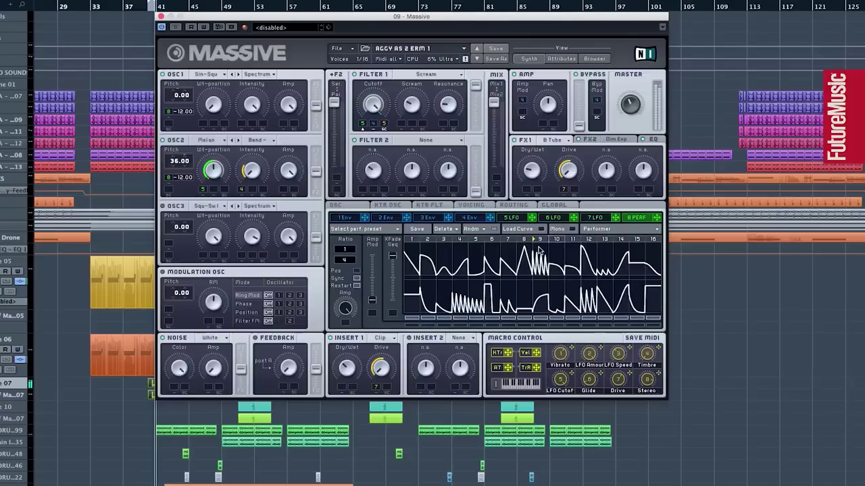
Try a different ratio for the 8 Perf modulator.
left_click_drag(347, 264, 348, 266)
left_click_drag(347, 269, 352, 263)
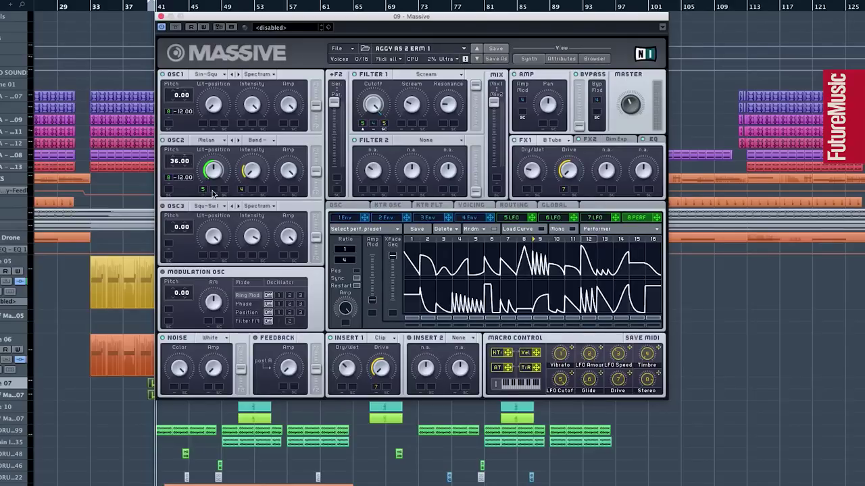
Examine the 5 LFO modulator, the wavetables available for OSC1 and OSC2, and OSC2's mode options.
left_click(512, 217)
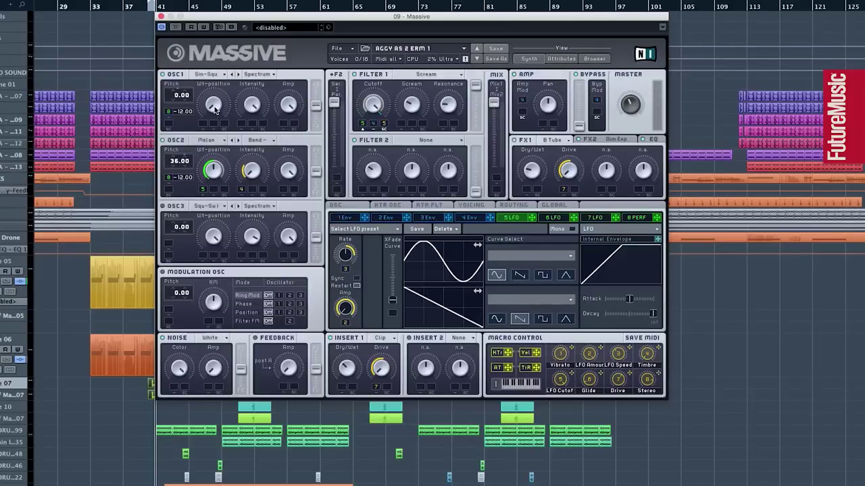
left_click(222, 75)
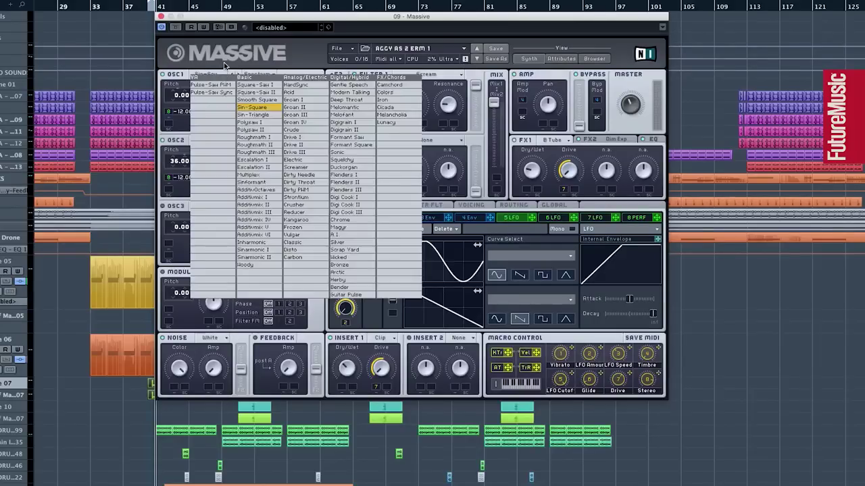
left_click(224, 63)
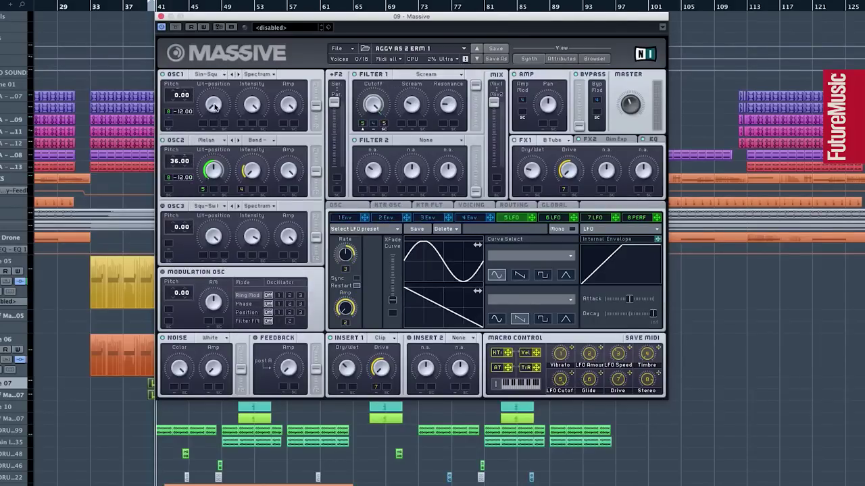
left_click(223, 142)
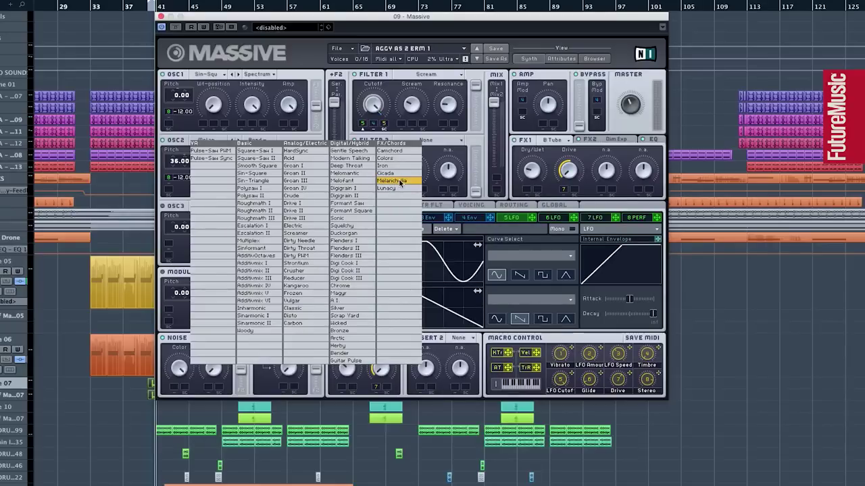
left_click(291, 48)
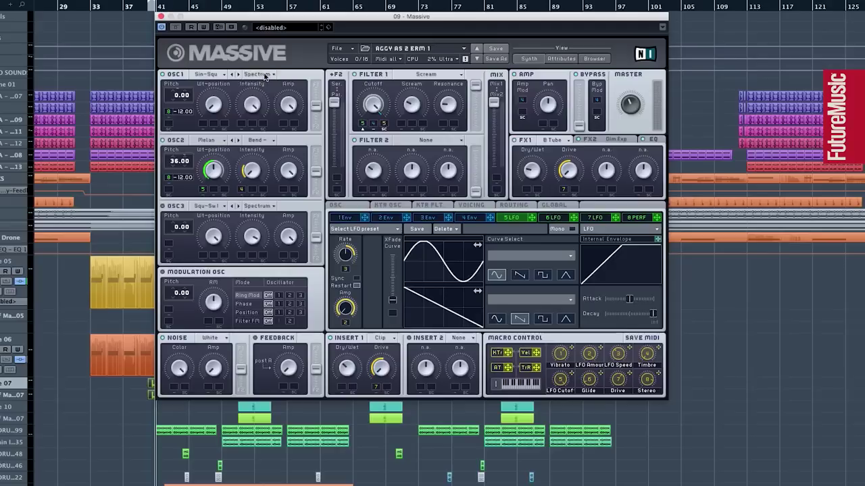
left_click(267, 140)
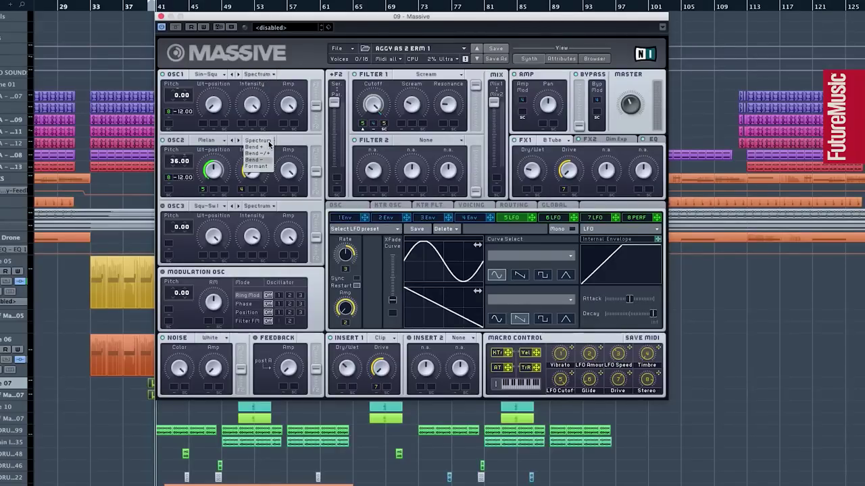
left_click(262, 161)
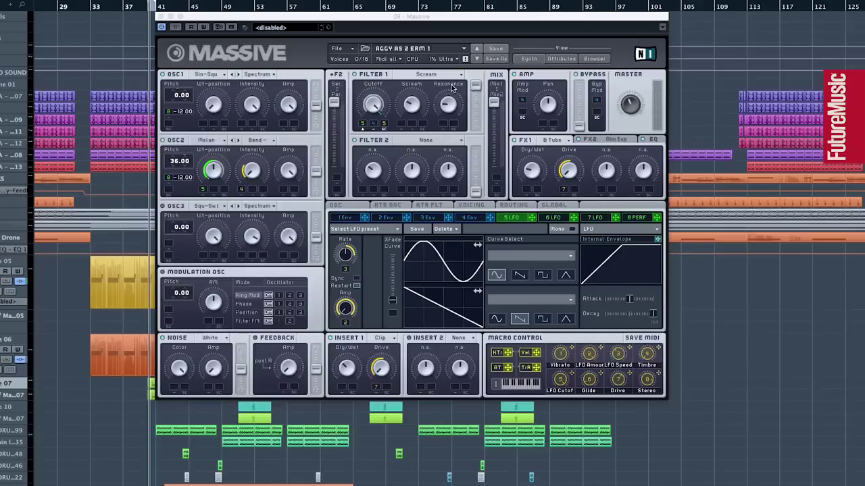
Examine Filter 1's type and Cutoff modulation slots together with their sources, 4 Env and 5 LFO.
left_click(332, 104)
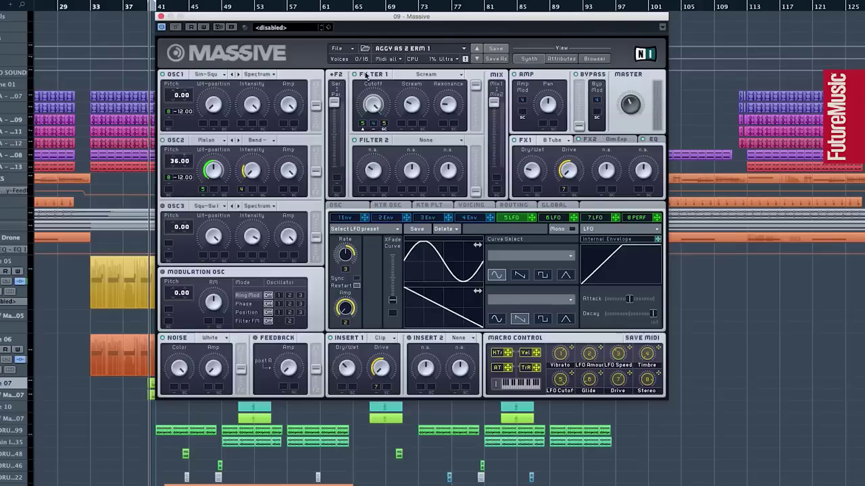
left_click(462, 76)
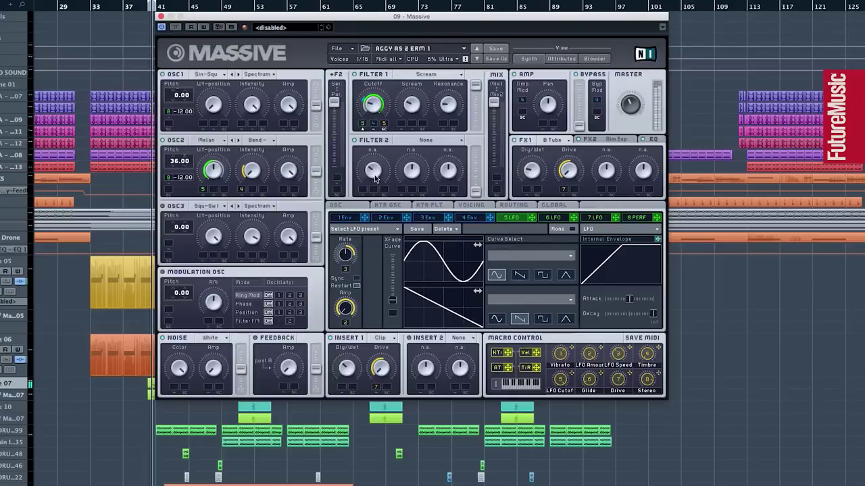
left_click(471, 217)
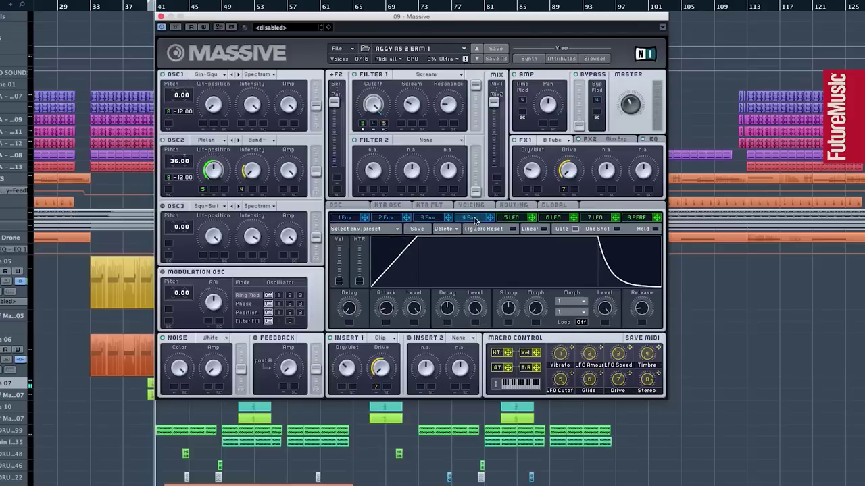
right_click(364, 127)
left_click(370, 130)
right_click(376, 127)
left_click(387, 145)
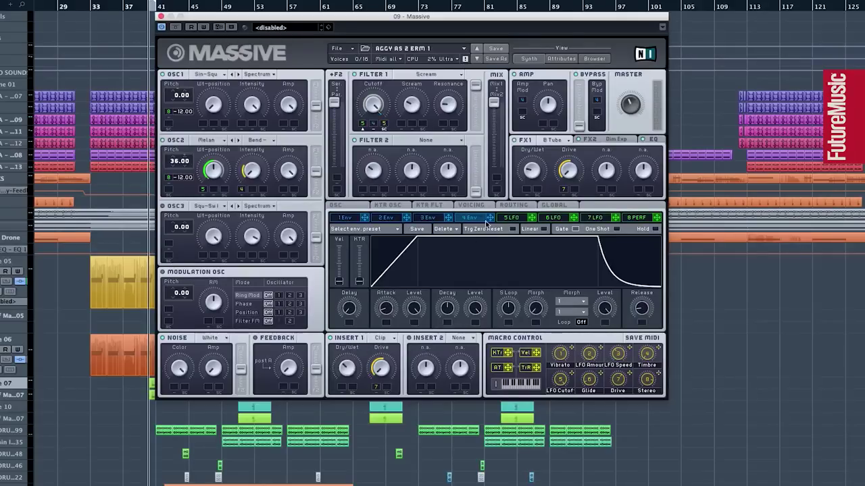
left_click(513, 218)
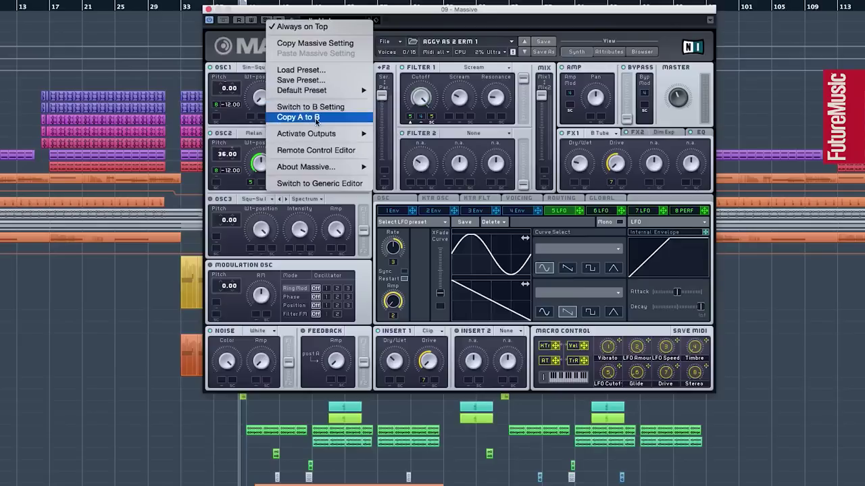
Copy the A setting to B and compare Insert 1 routed before and after Filter 1, leaving it after the filter.
left_click(316, 119)
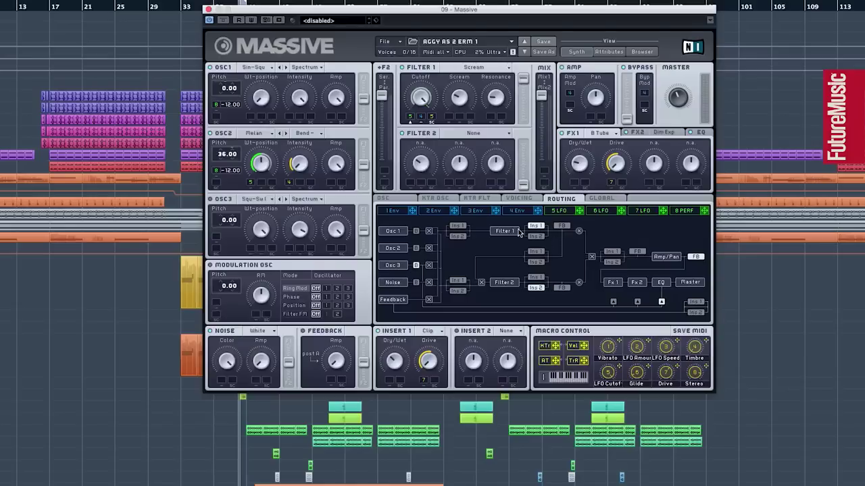
left_click(461, 228)
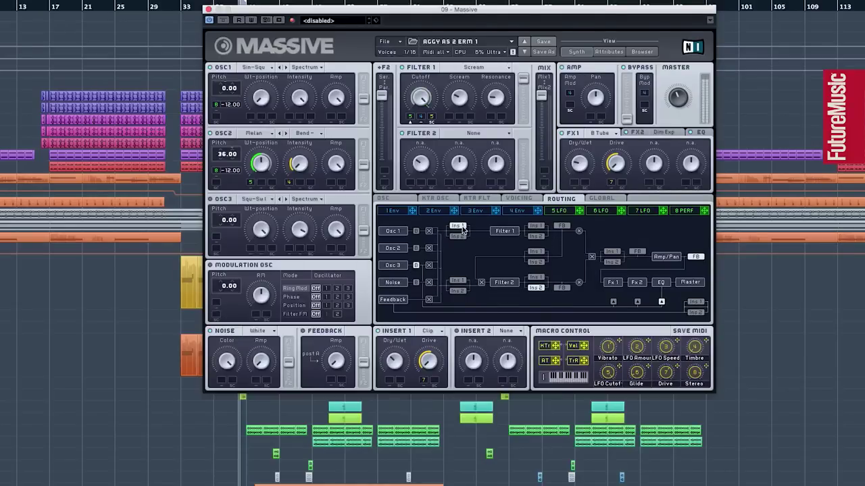
left_click(537, 227)
left_click(462, 229)
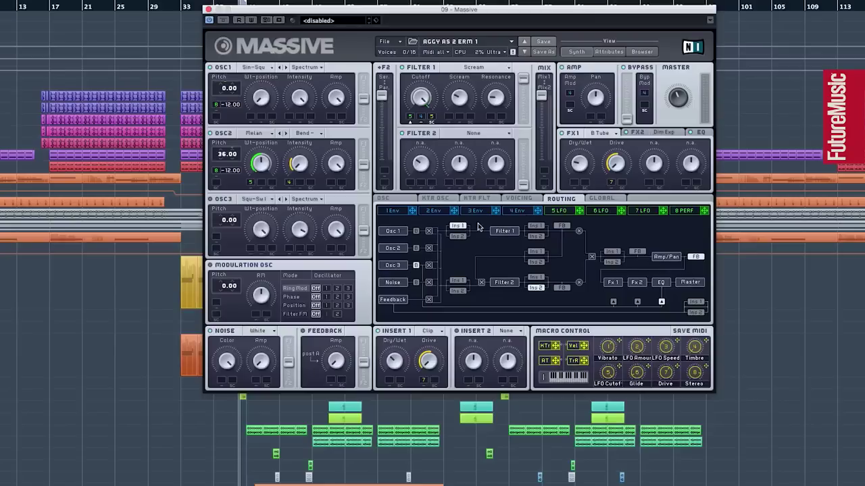
left_click(537, 228)
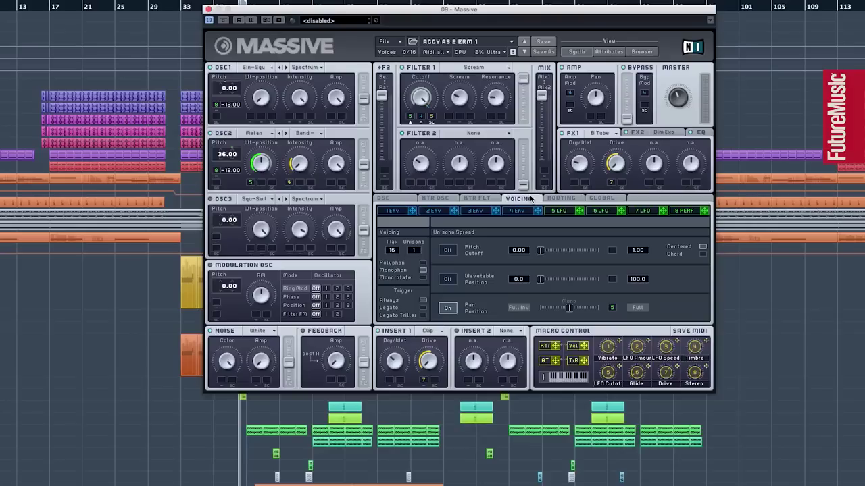
Switch the Pan Position unison spread off and on to compare the sound.
left_click(448, 308)
left_click(448, 308)
left_click(448, 308)
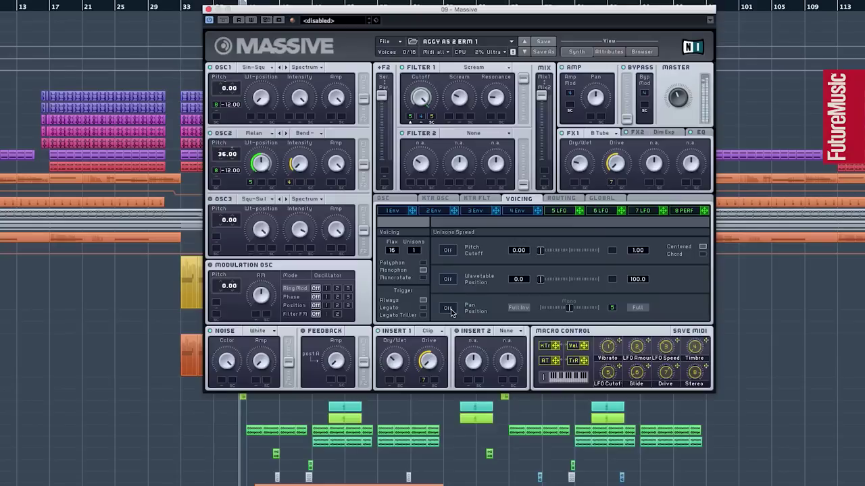
left_click(448, 308)
Show the patch's routing and the FX2 Dim Exp effect settings.
left_click(564, 198)
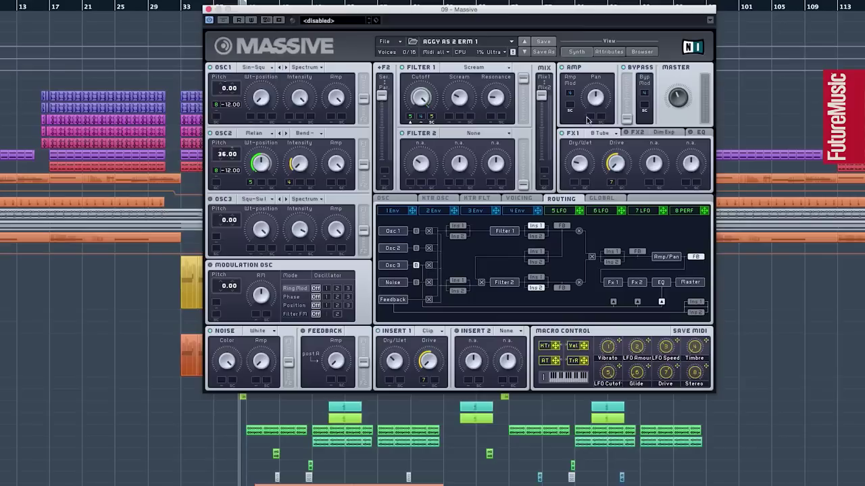
left_click(663, 137)
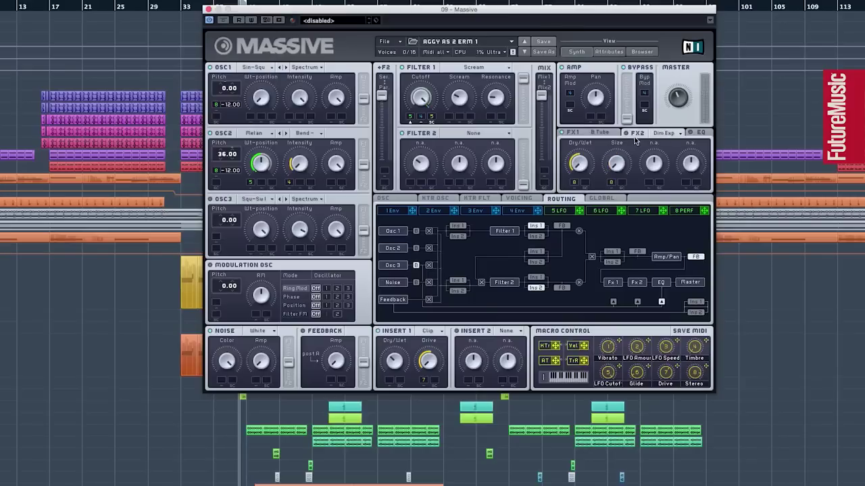